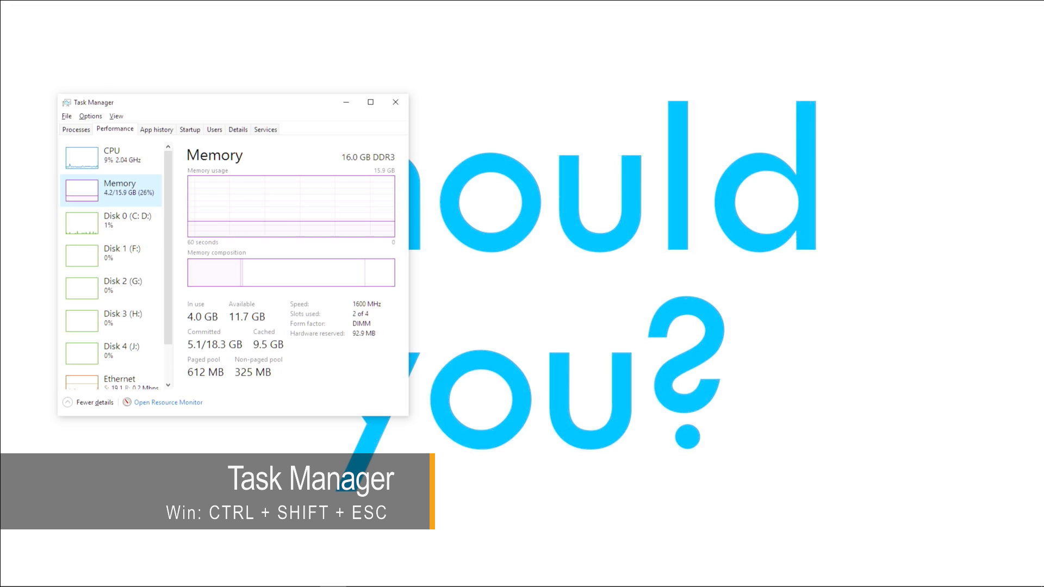
Move Task Manager, expand it to the detailed view and show memory performance details.
left_click_drag(131, 102, 286, 71)
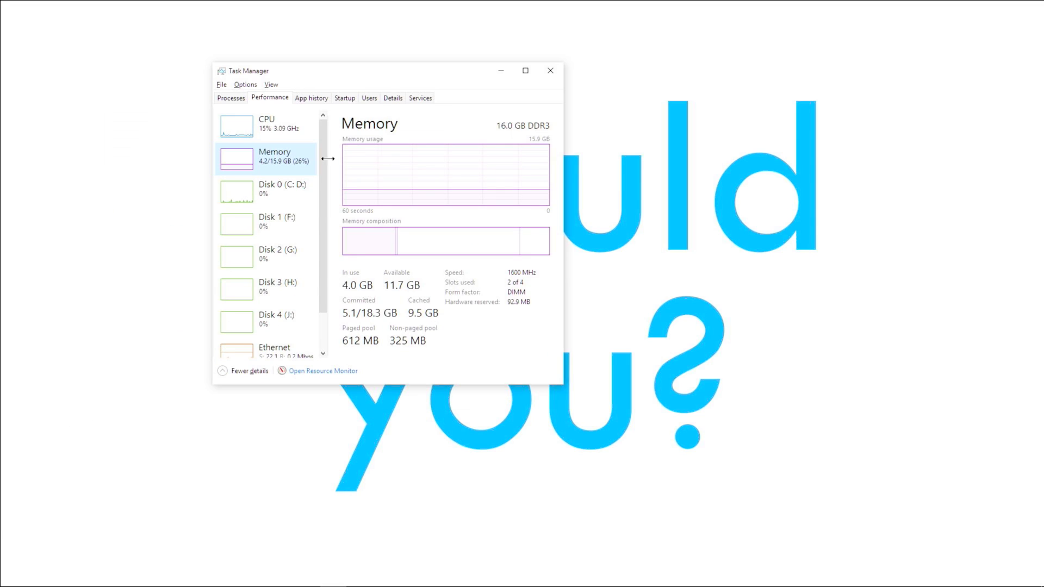
left_click(259, 371)
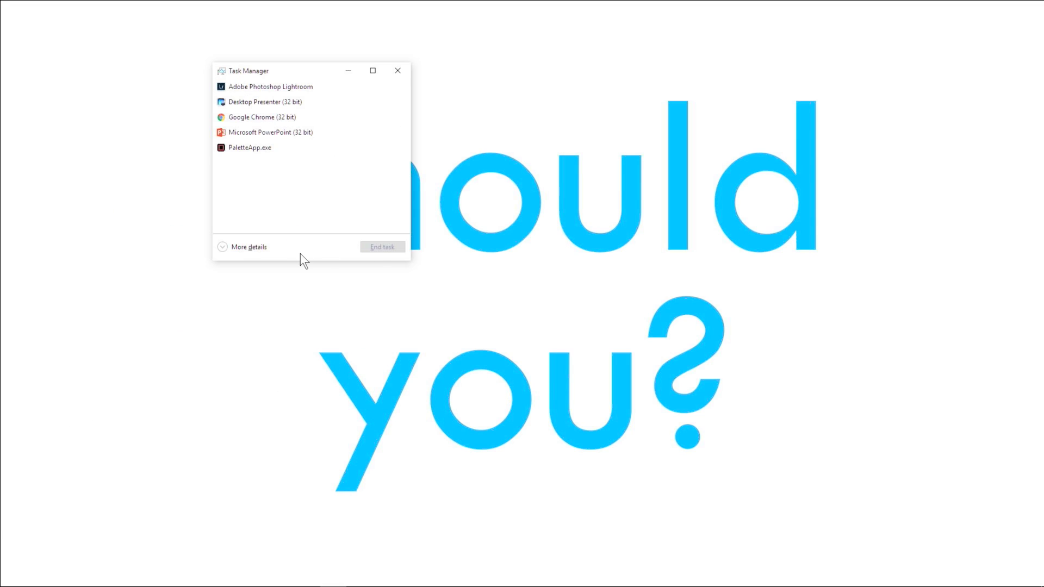
left_click(255, 248)
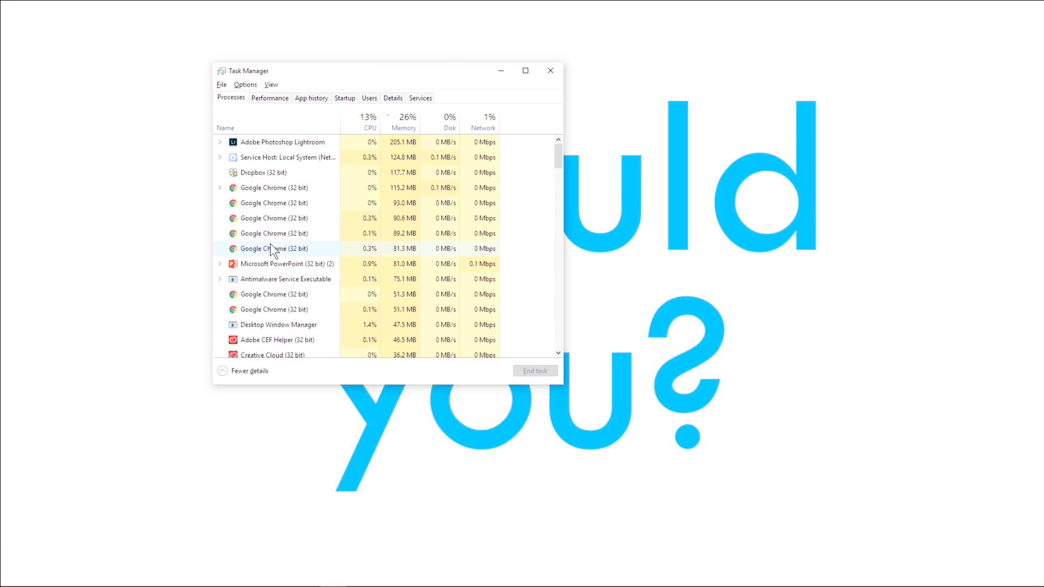
left_click(266, 99)
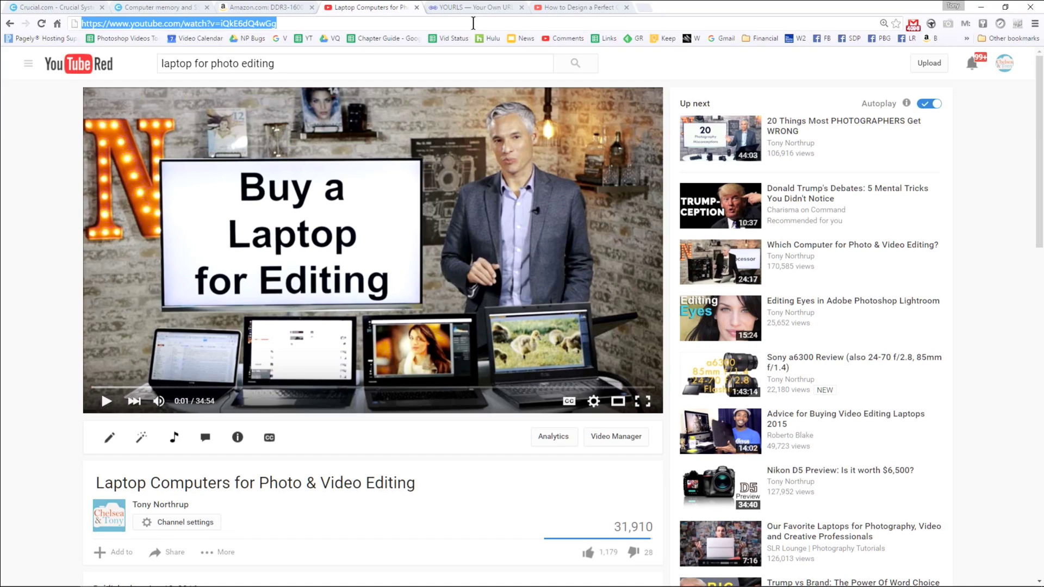
type("sdp.io/cru")
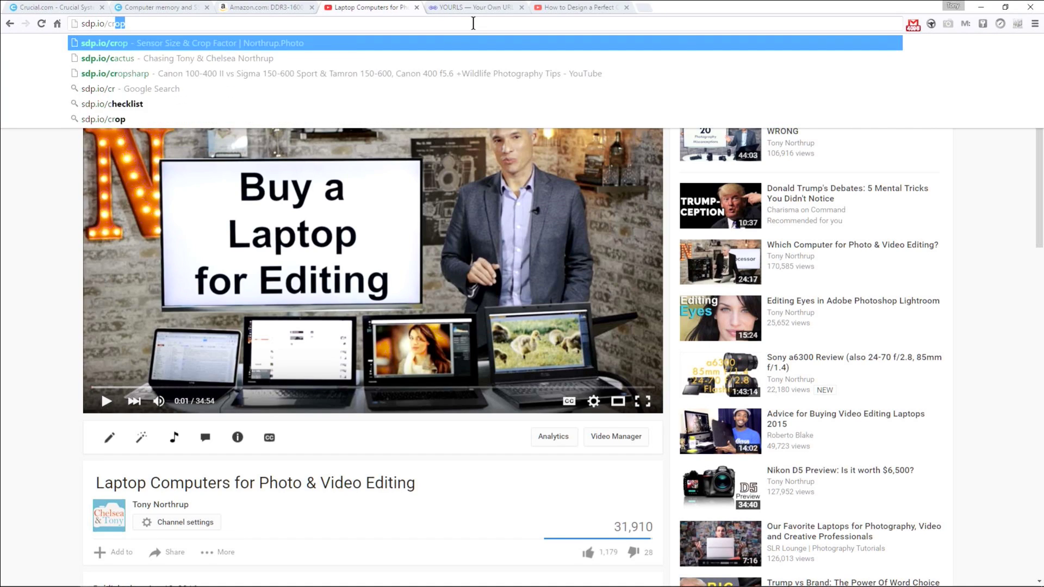
type("cial")
Load sdp.io/crucial, then download and keep the Crucial system scanner.
key("Return")
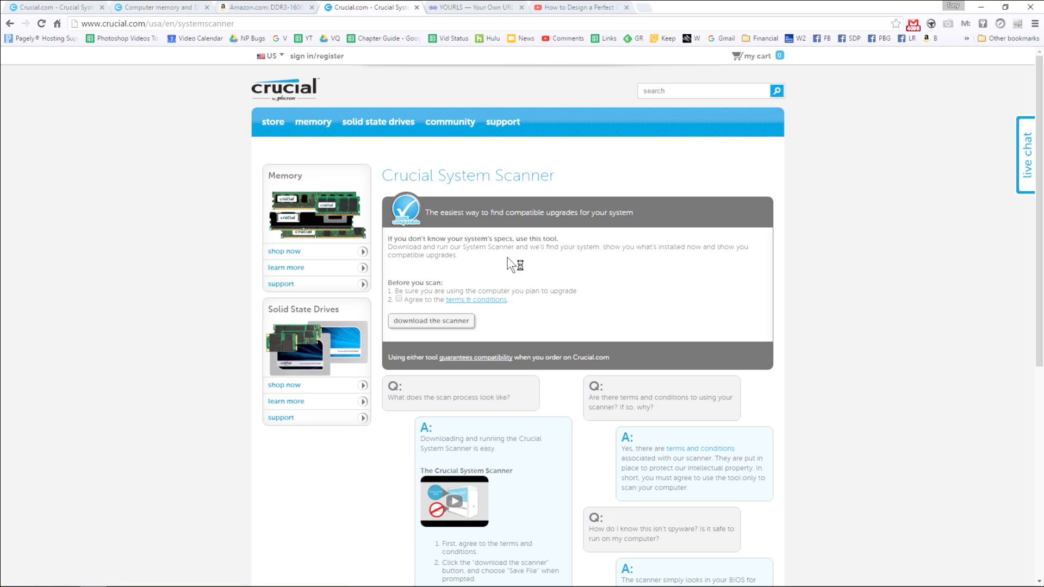
left_click(441, 323)
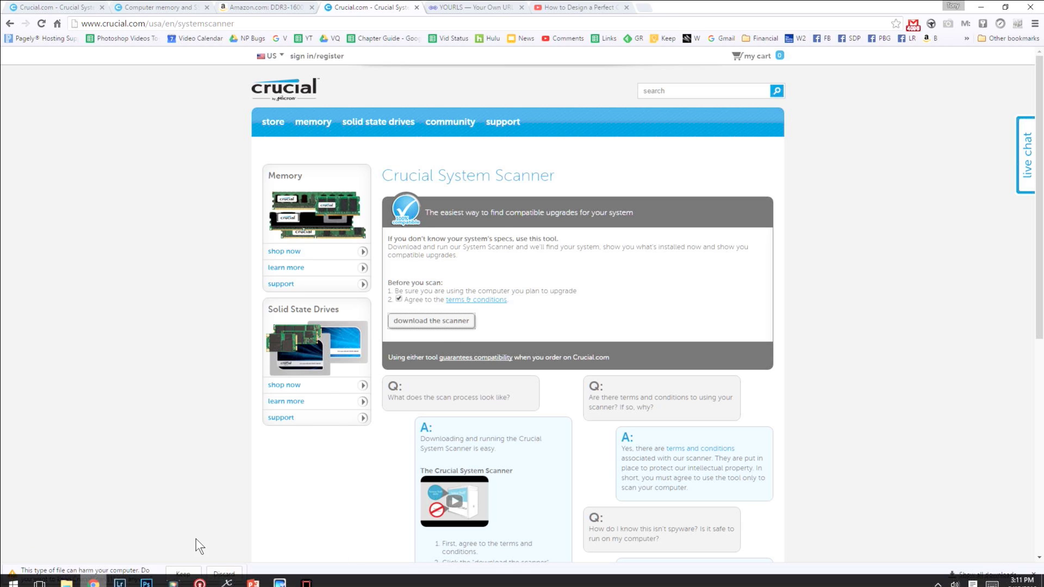
left_click(183, 574)
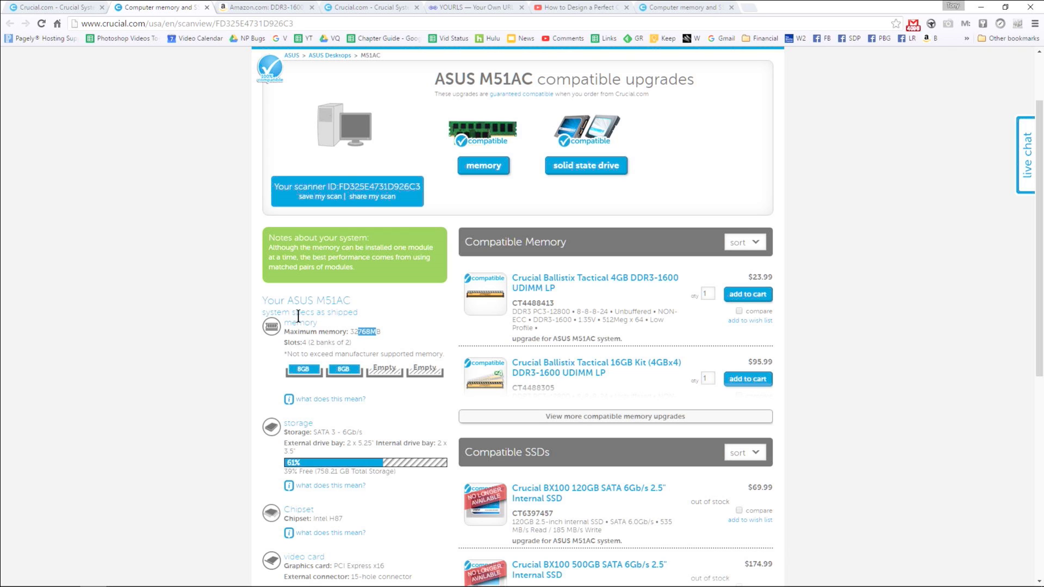
scroll(223, 319, "up", 4)
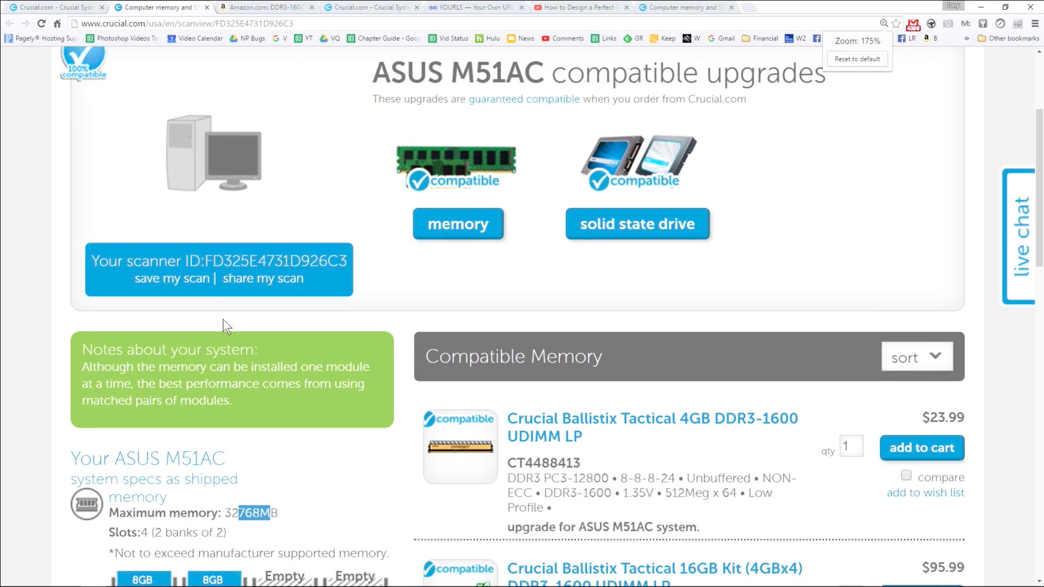
scroll(226, 327, "down", 1)
scroll(299, 393, "down", 1)
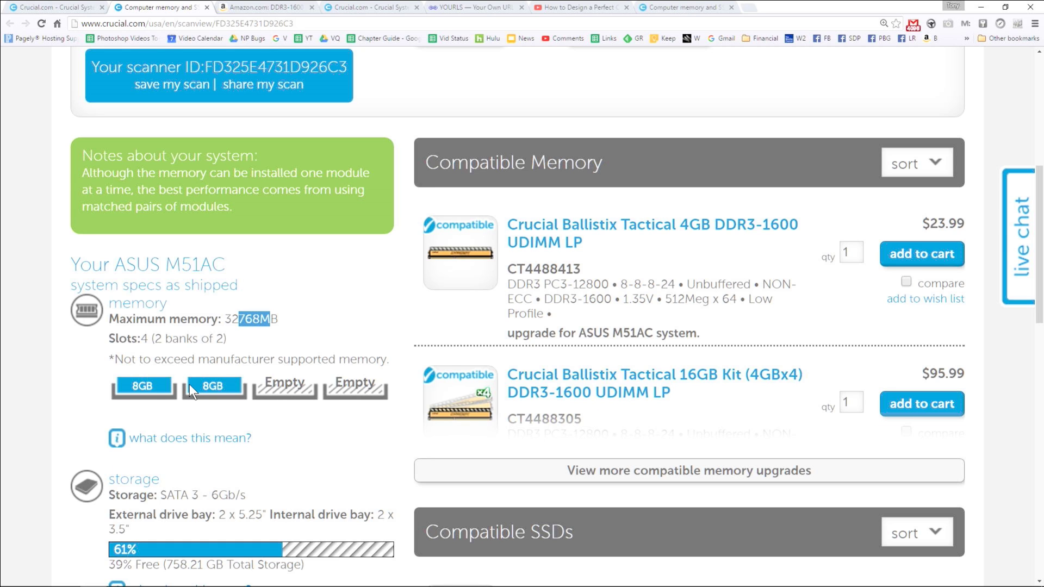
scroll(342, 406, "up", 1)
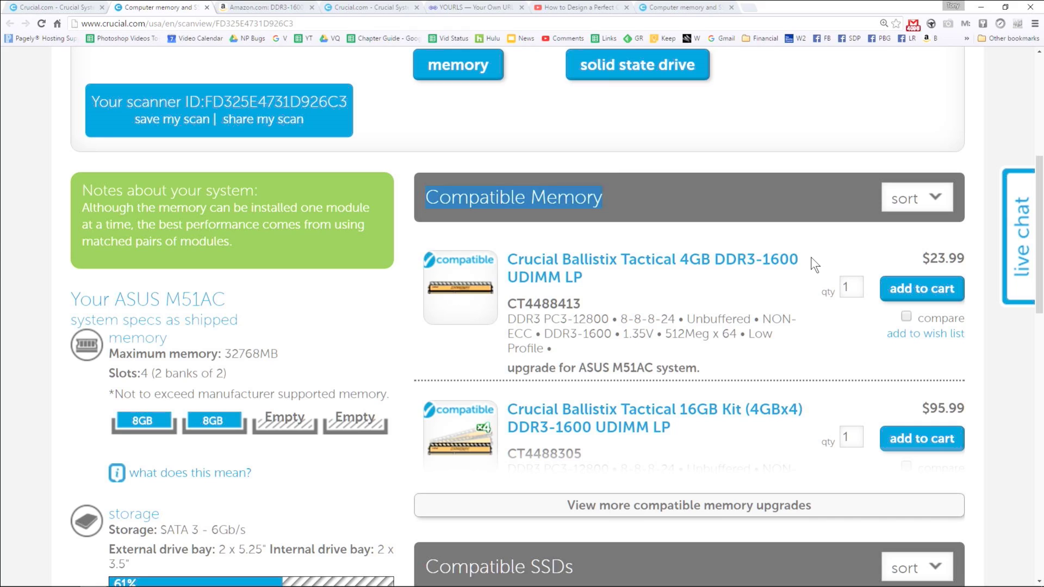
Select 'DDR3-1600' in the first compatible module's title, then return to the Amazon tab.
left_click_drag(504, 259, 769, 263)
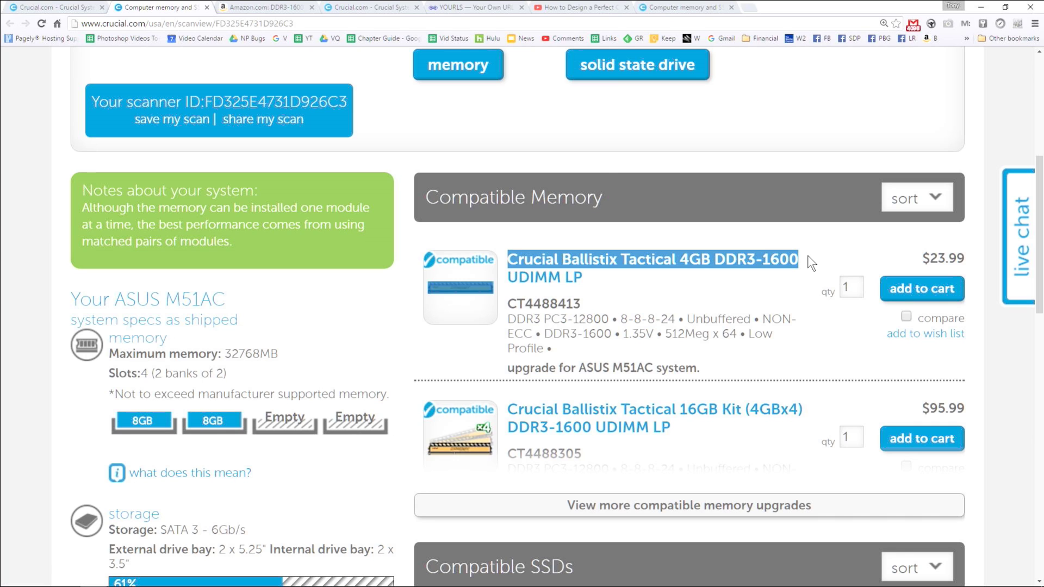
left_click(807, 257)
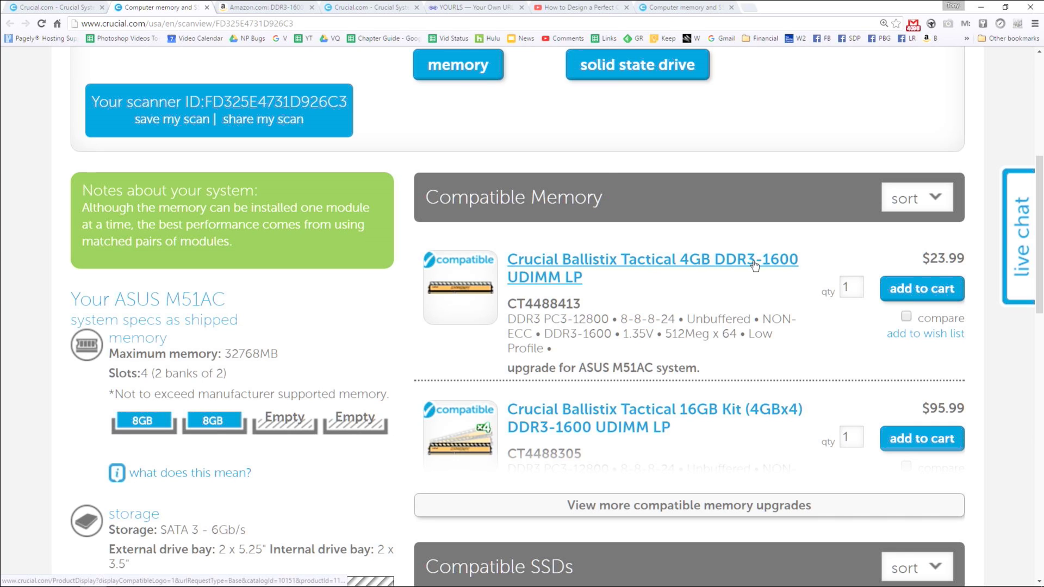
left_click_drag(801, 260, 724, 269)
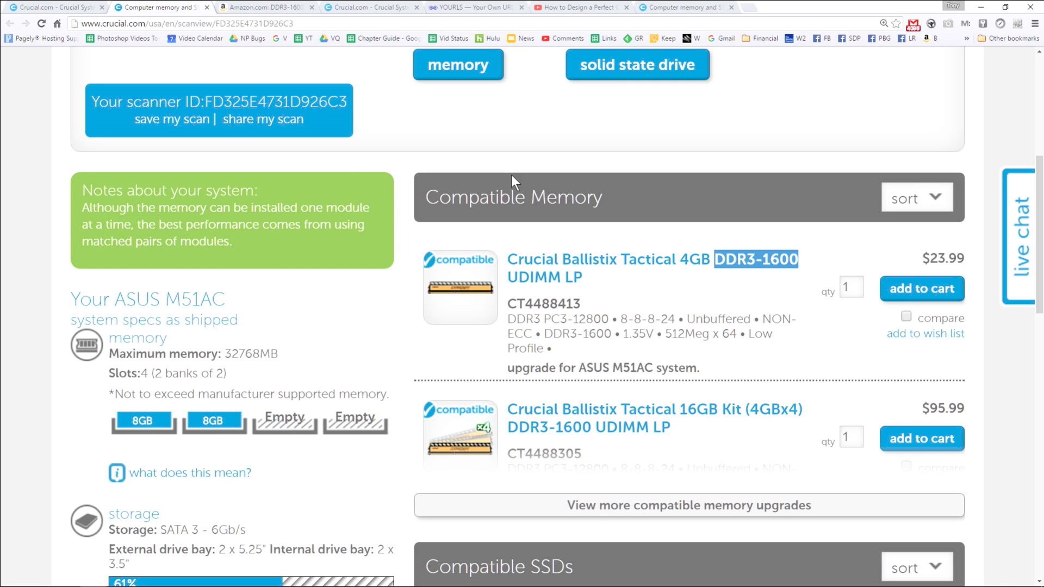
left_click(266, 7)
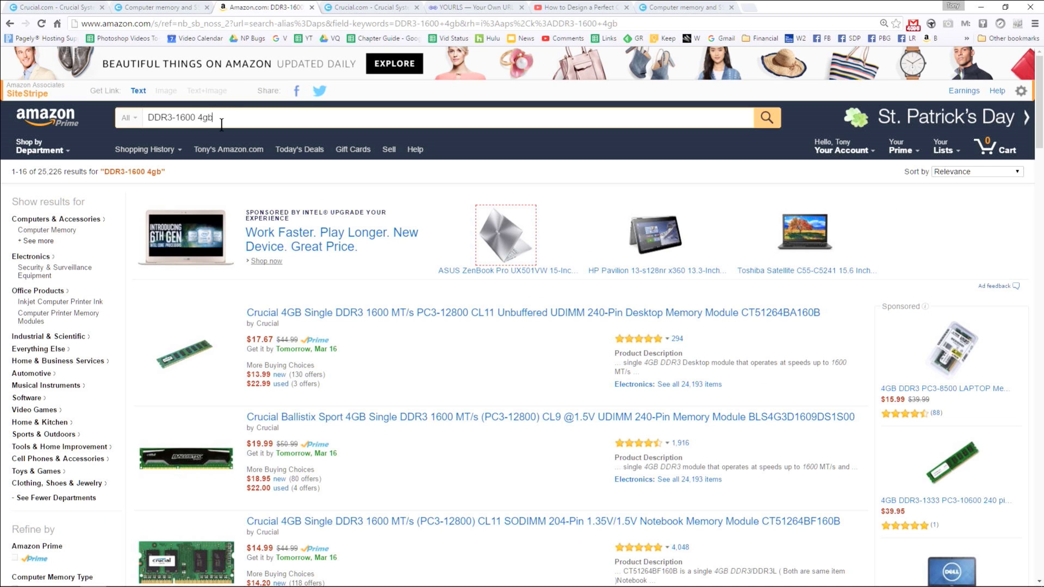
Search Amazon for 'DDR3-1600 8g' by pasting the copied spec over the old query.
type("DDR3-1600")
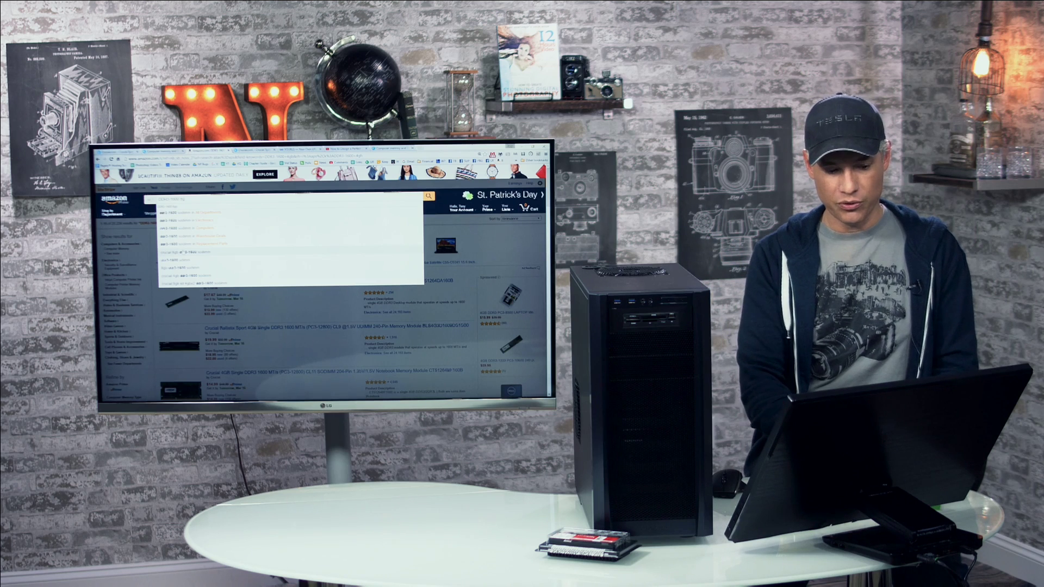
type("8g")
key("Return")
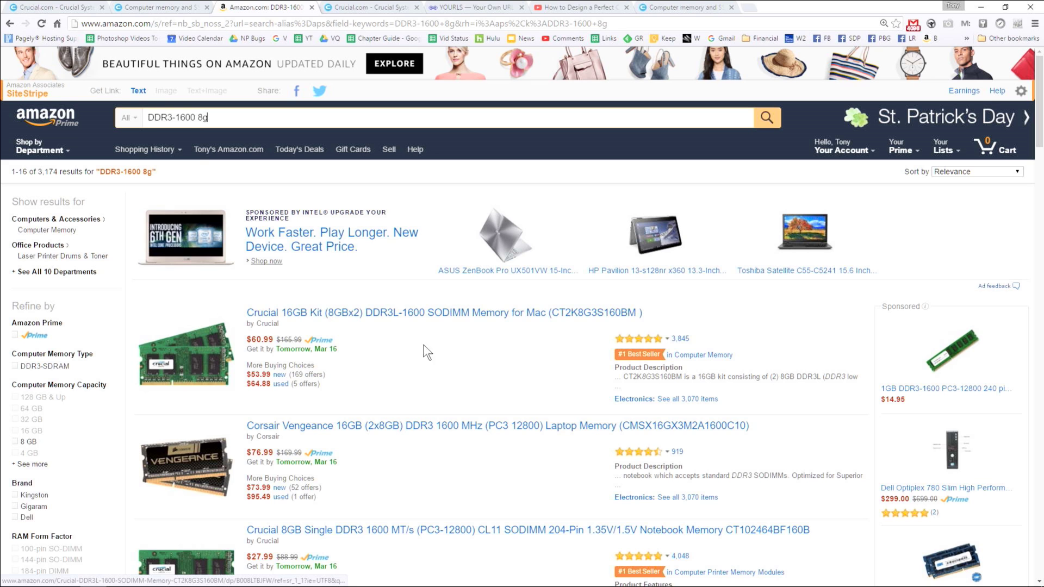
scroll(481, 351, "down", 1)
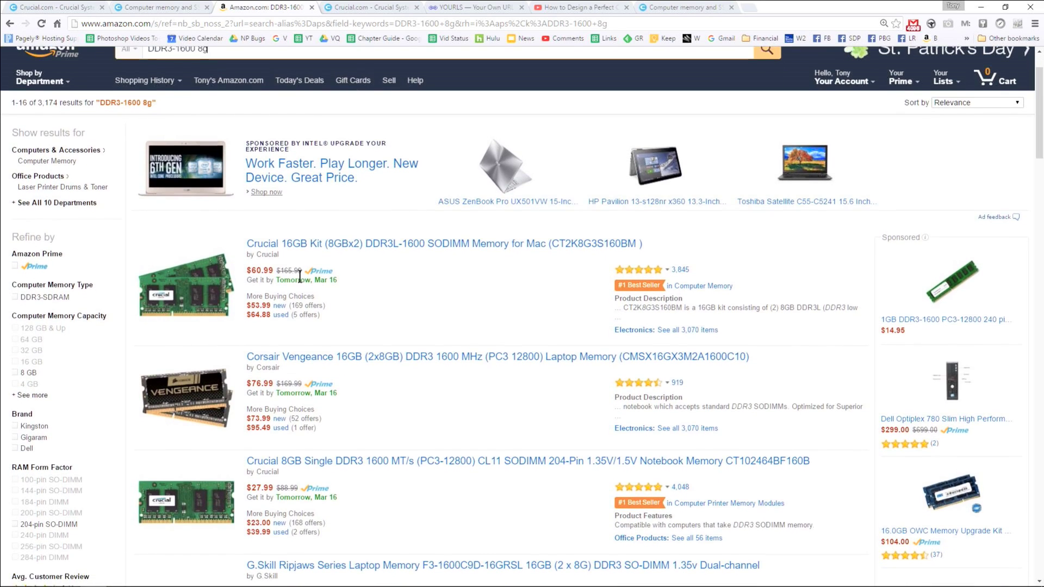
scroll(400, 295, "down", 1)
scroll(407, 318, "down", 1)
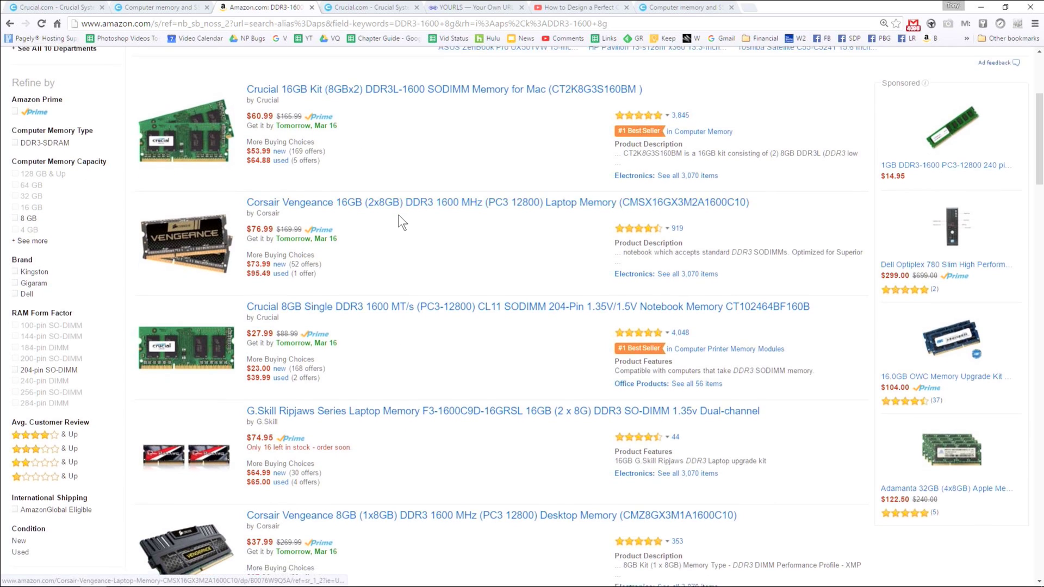
scroll(399, 215, "down", 2)
scroll(414, 272, "down", 2)
scroll(414, 272, "down", 1)
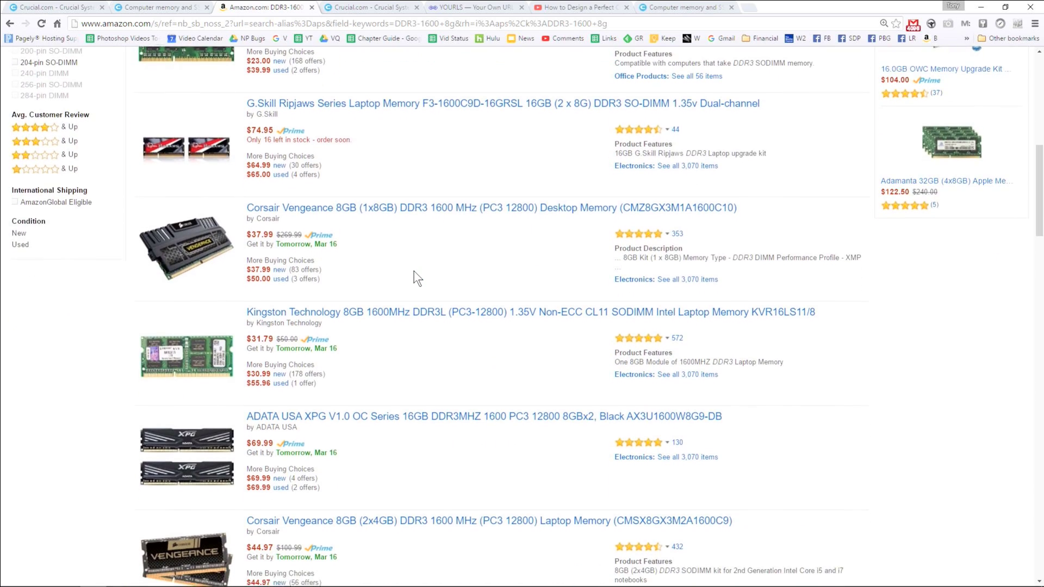
scroll(413, 278, "down", 1)
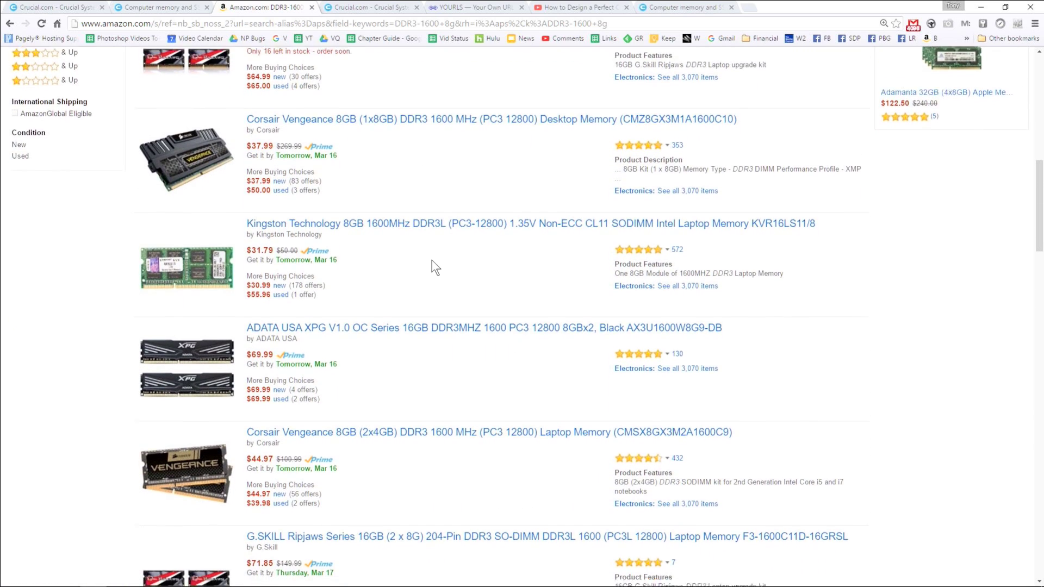
scroll(431, 260, "down", 1)
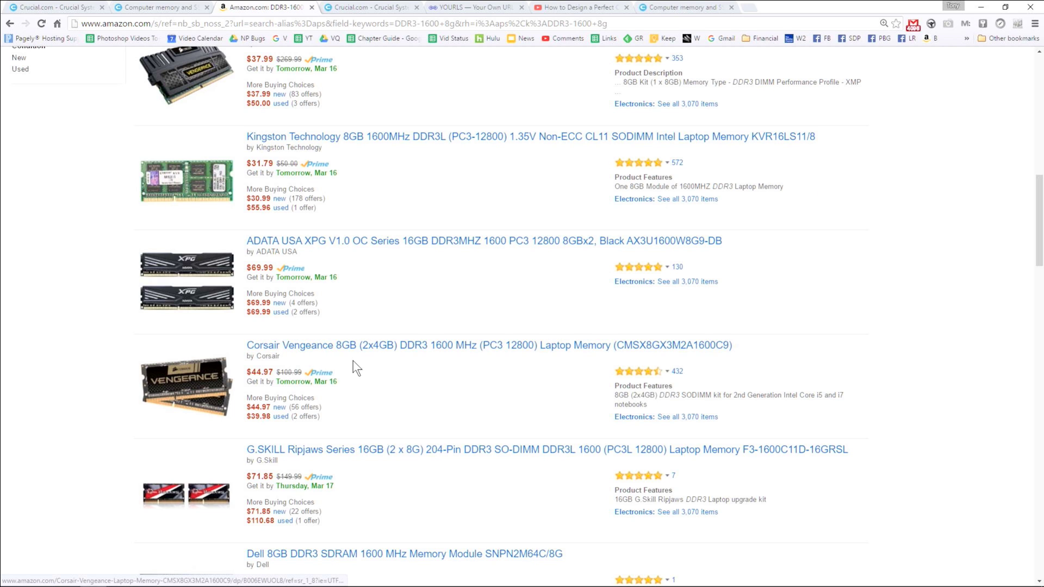
scroll(324, 366, "up", 2)
scroll(410, 398, "down", 1)
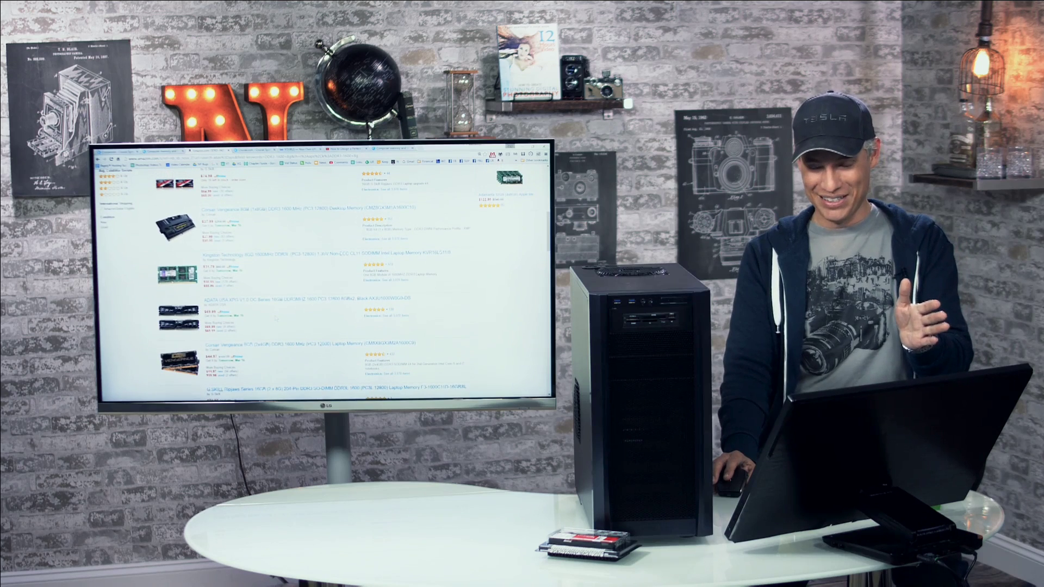
scroll(324, 277, "down", 1)
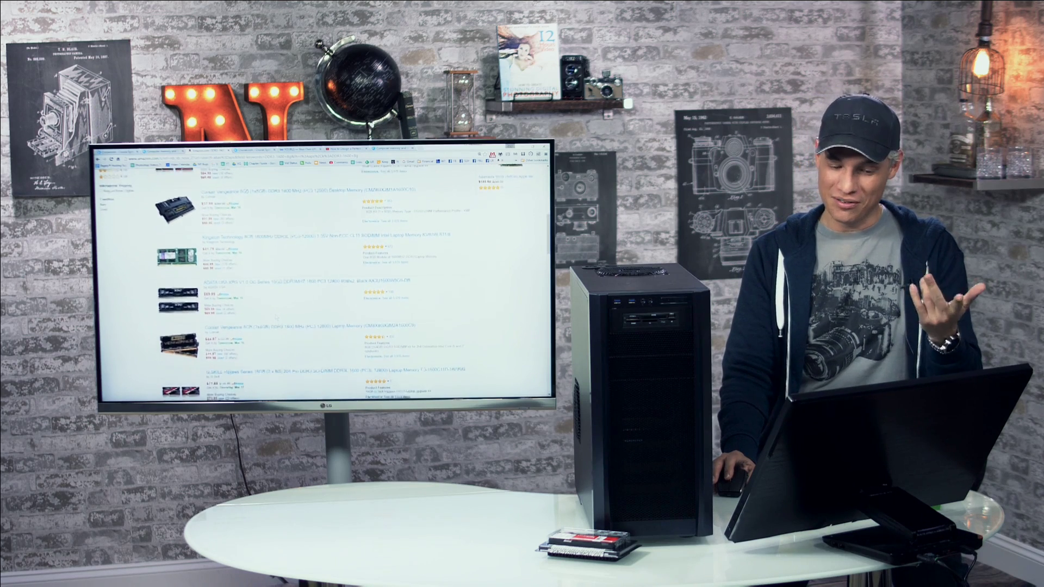
scroll(324, 277, "down", 1)
scroll(324, 278, "down", 1)
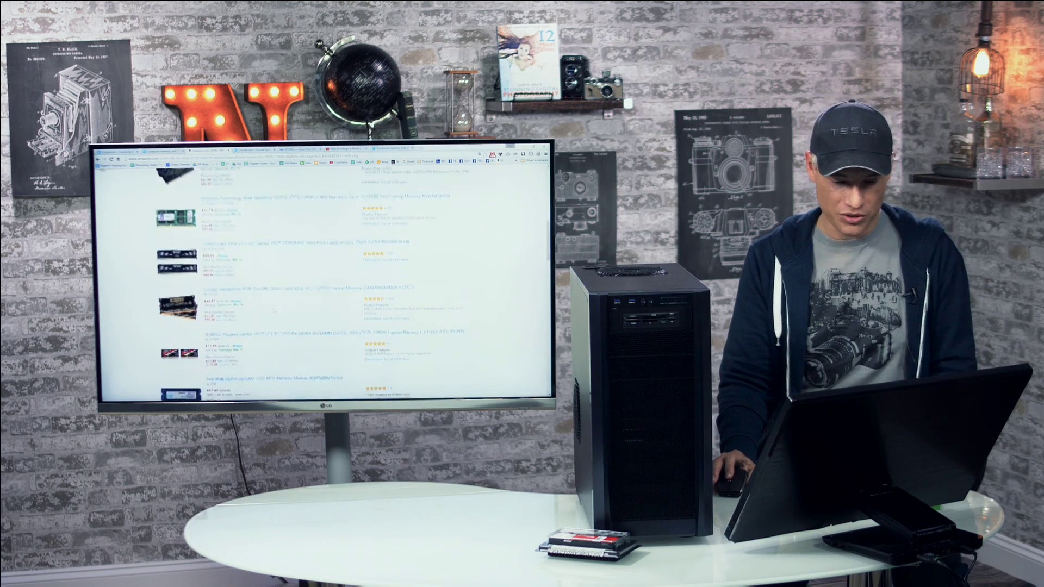
scroll(324, 278, "down", 1)
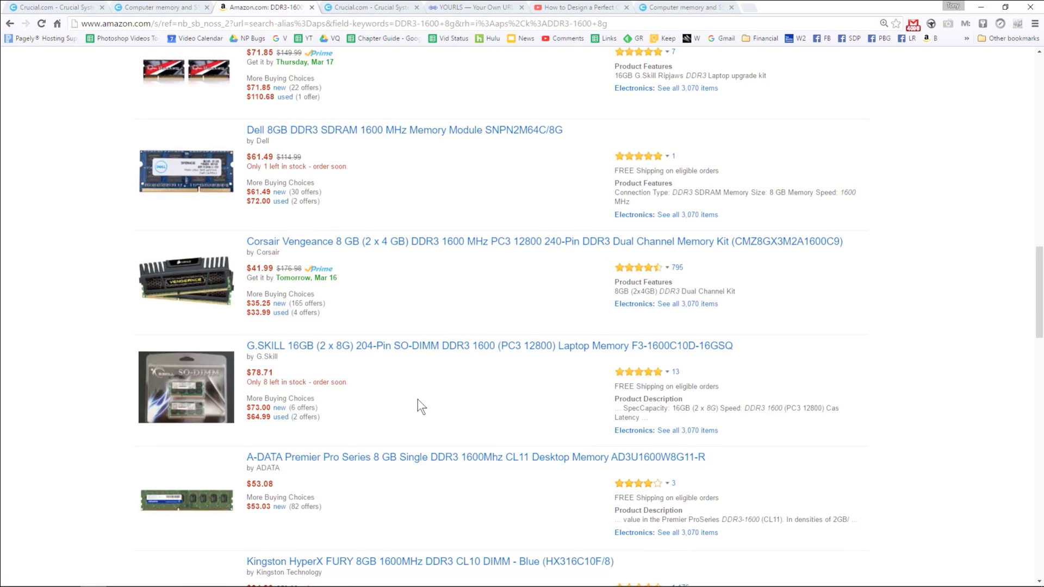
scroll(418, 399, "down", 1)
scroll(418, 399, "down", 1)
scroll(418, 394, "down", 1)
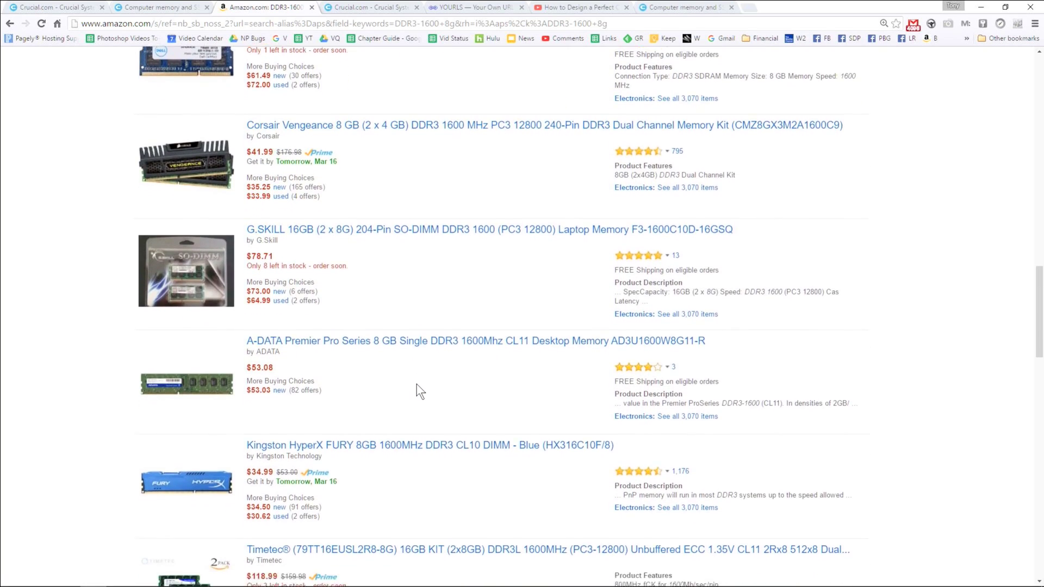
scroll(418, 390, "down", 1)
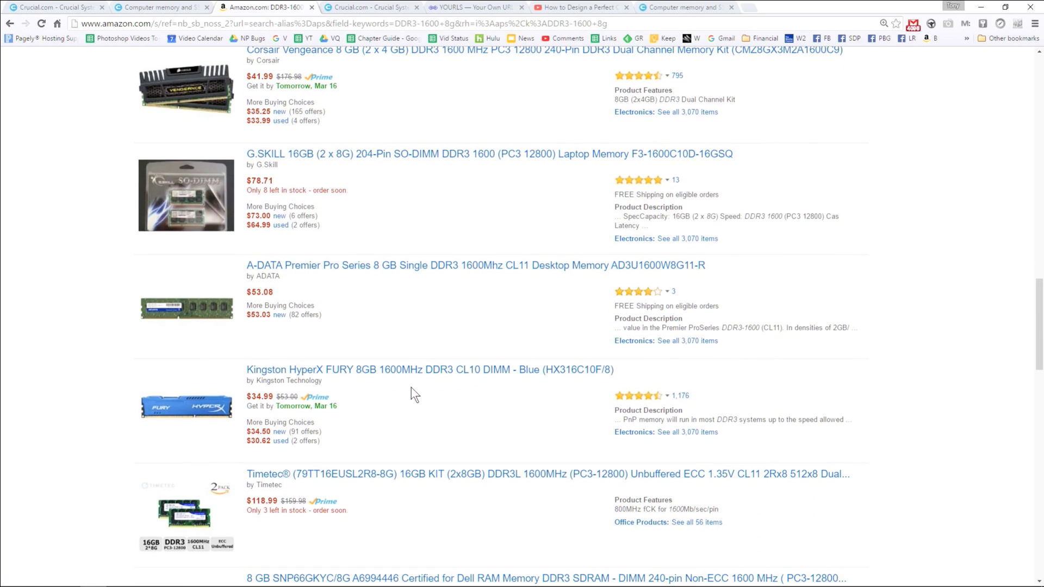
mouse_move(186, 407)
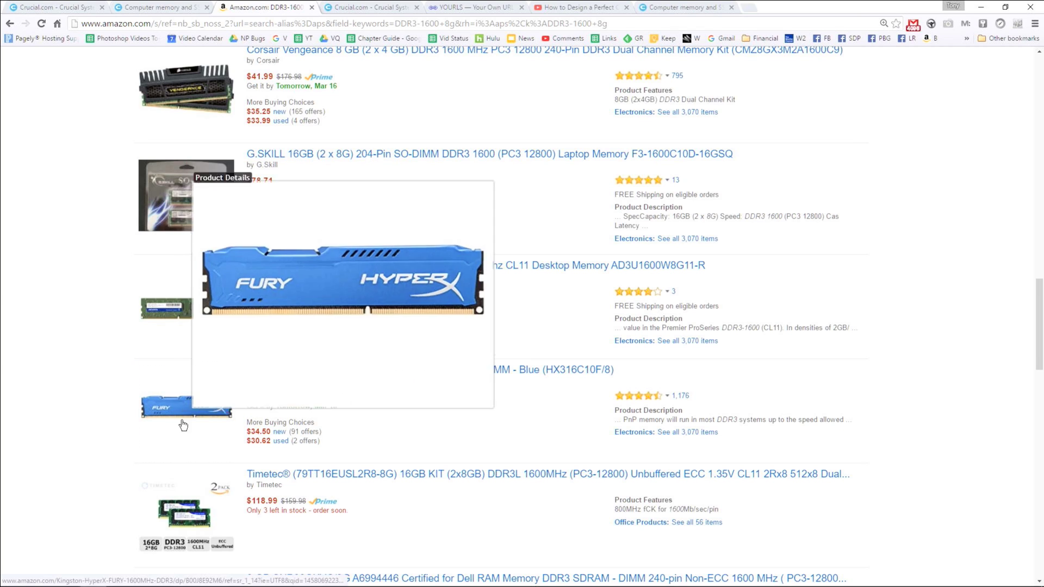
scroll(456, 424, "down", 1)
scroll(457, 424, "up", 3)
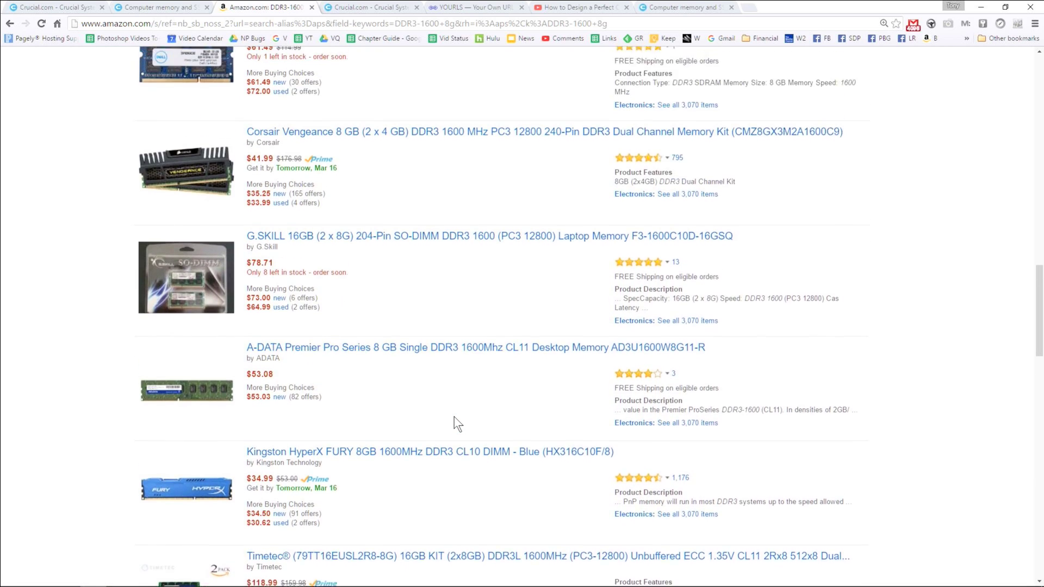
scroll(456, 424, "up", 1)
scroll(457, 424, "up", 1)
scroll(458, 424, "up", 1)
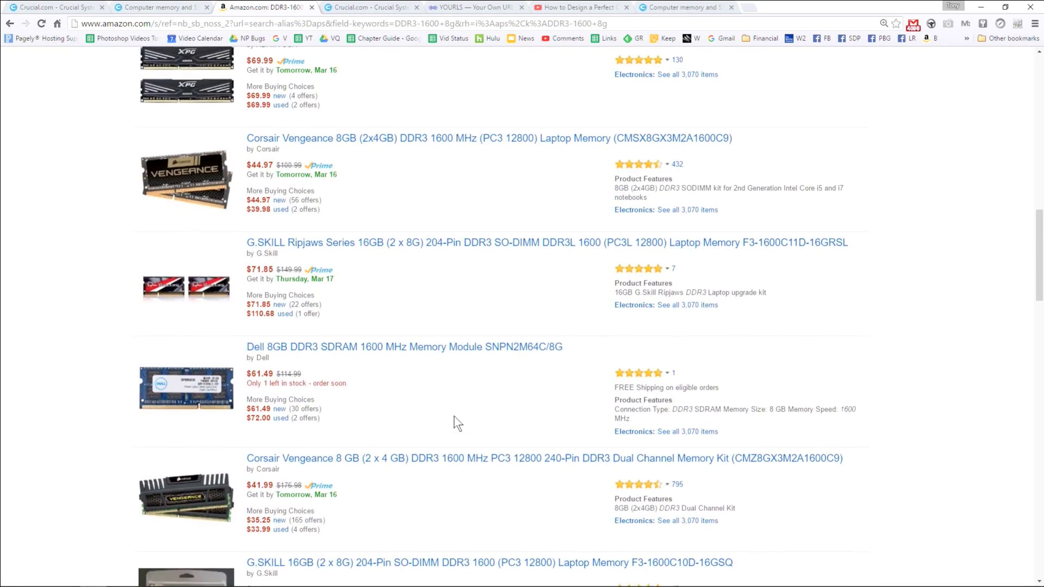
scroll(457, 424, "up", 1)
scroll(454, 422, "up", 1)
scroll(454, 422, "up", 1)
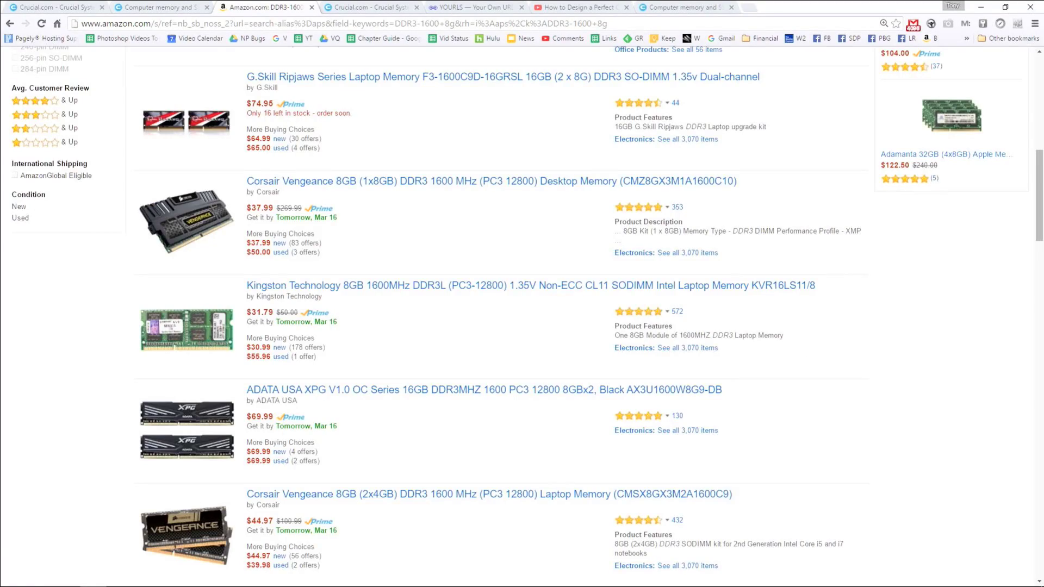
scroll(521, 326, "up", 5)
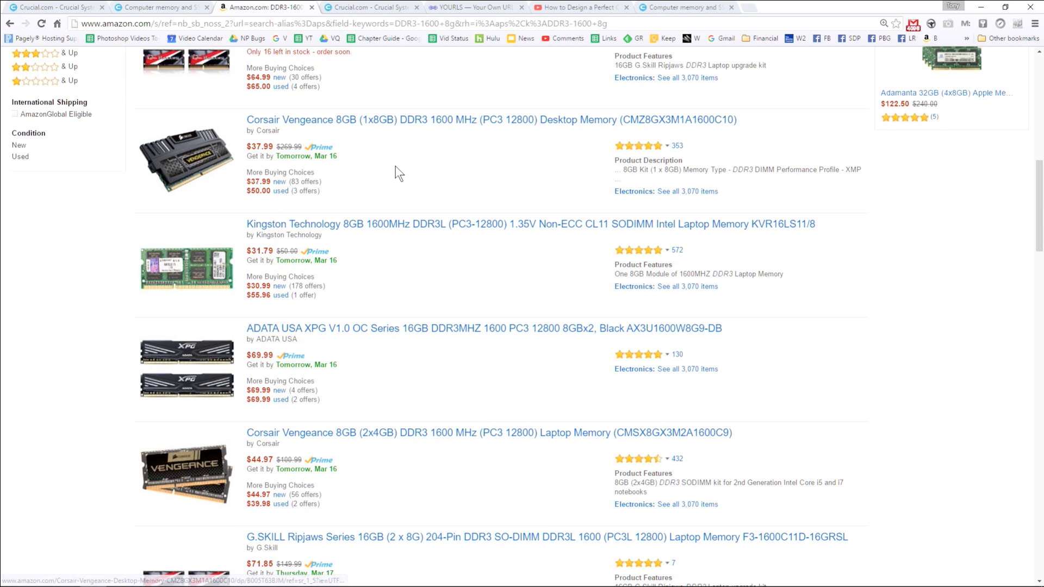
Open the Corsair Vengeance 8GB (1x8GB) DDR3 1600 MHz desktop memory listing.
left_click(431, 121)
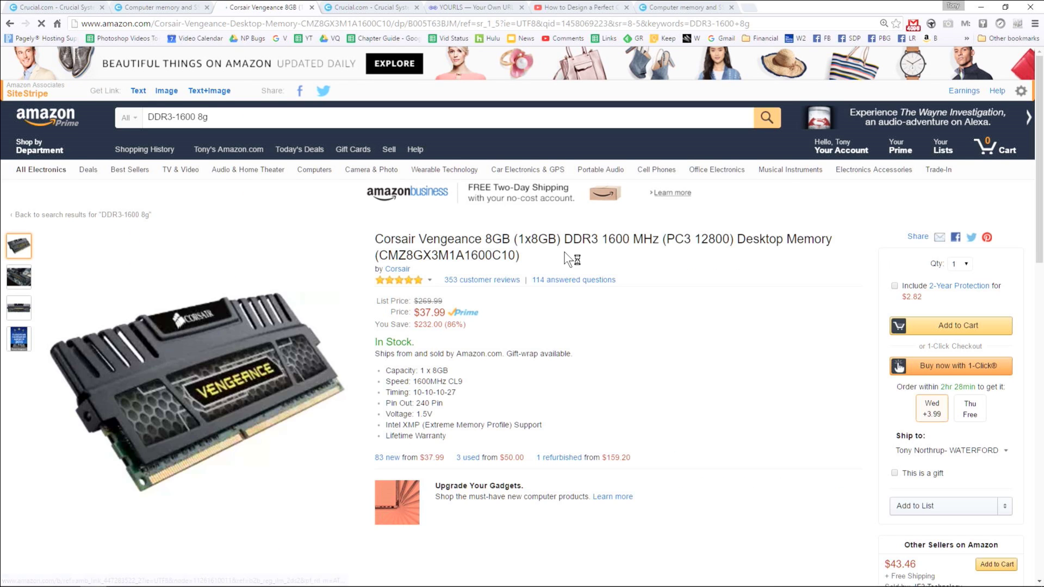
scroll(489, 269, "down", 3)
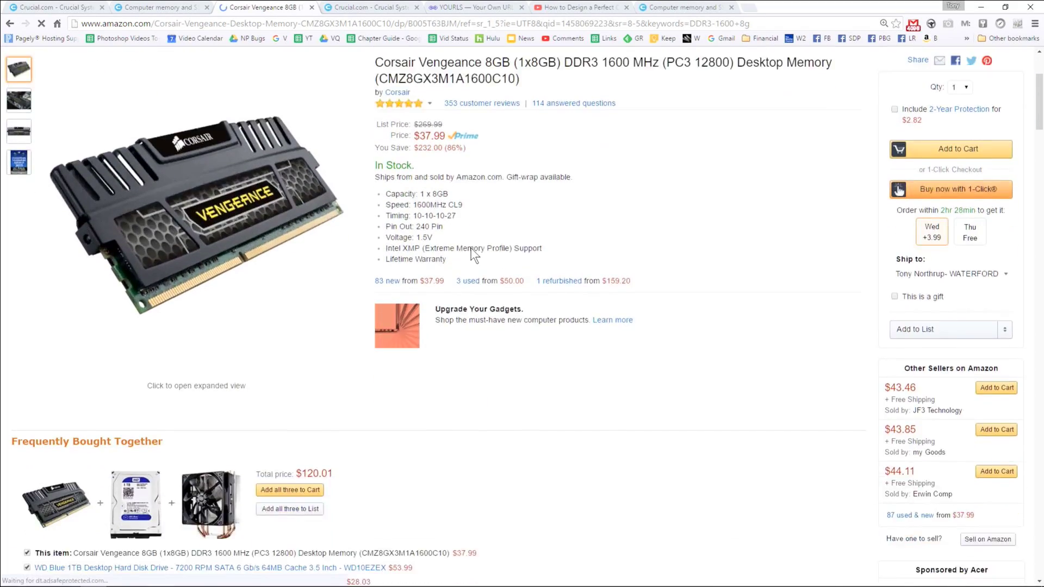
scroll(474, 255, "down", 1)
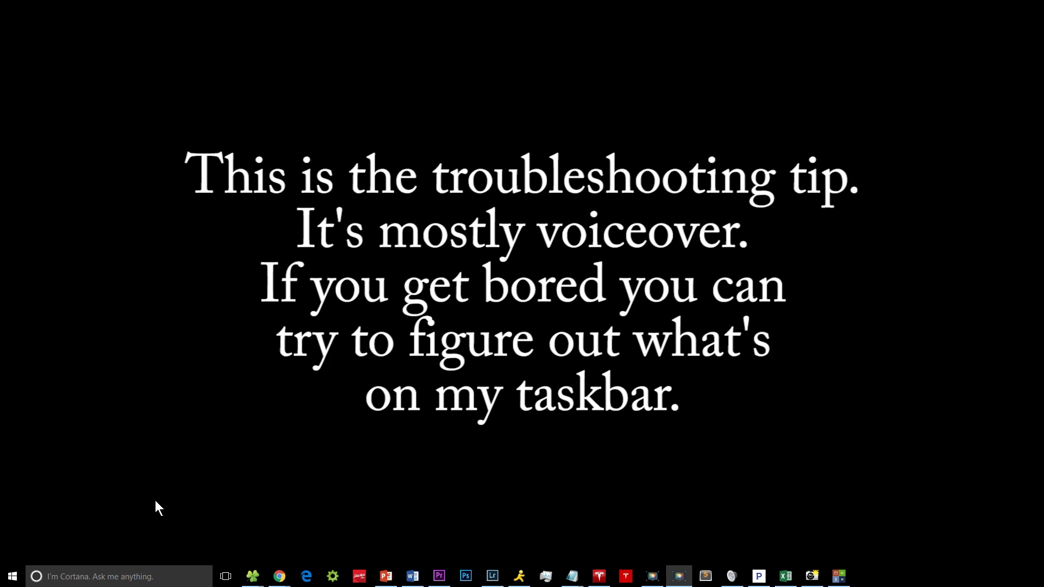
Bring up Windows 10 search for apps and settings.
key("super")
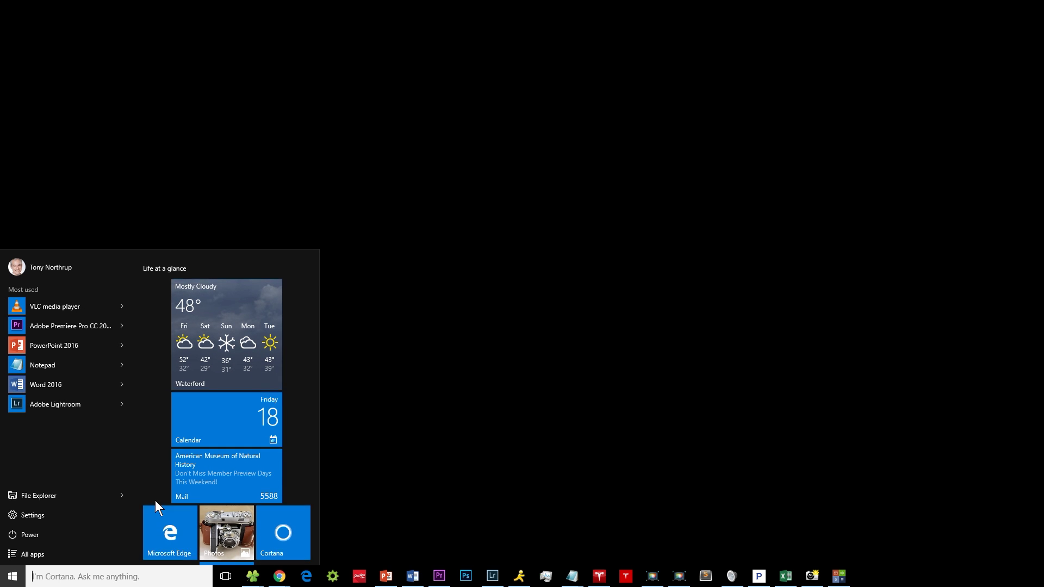
type("mem")
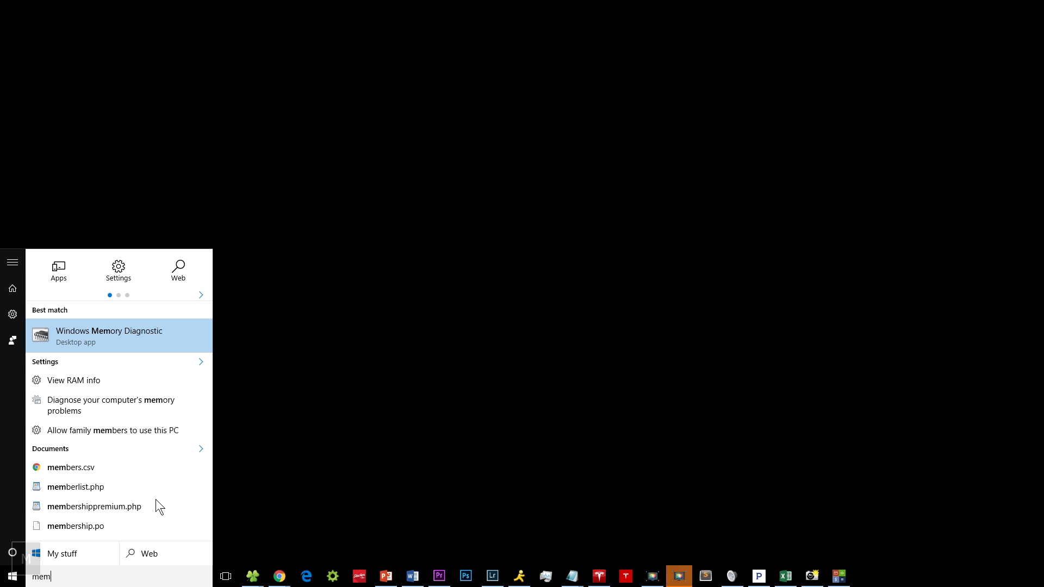